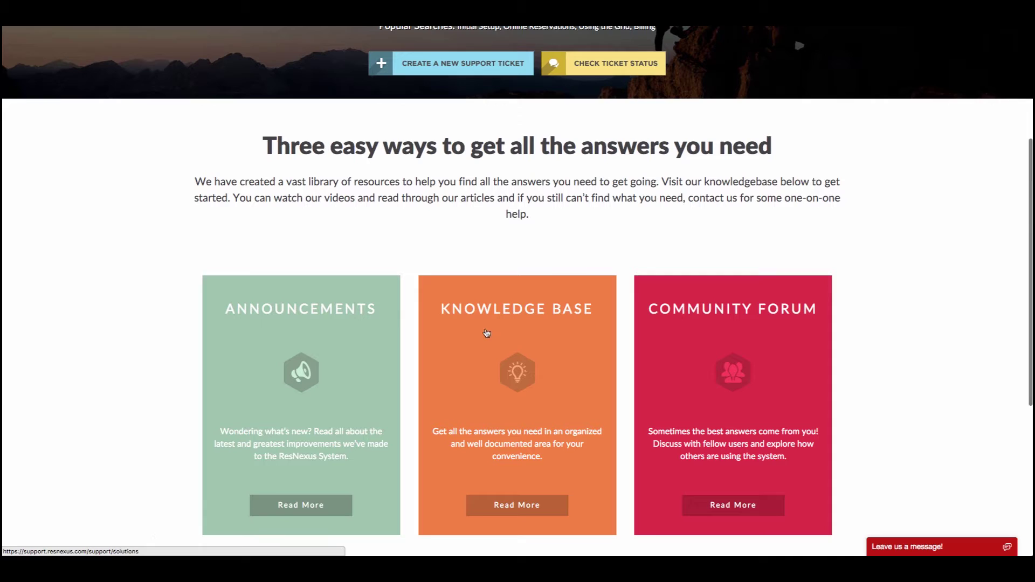
# - Search the knowledge base for 'How do I setup taxes' and open the matching article
pyautogui.scroll(-1, 492, 349)
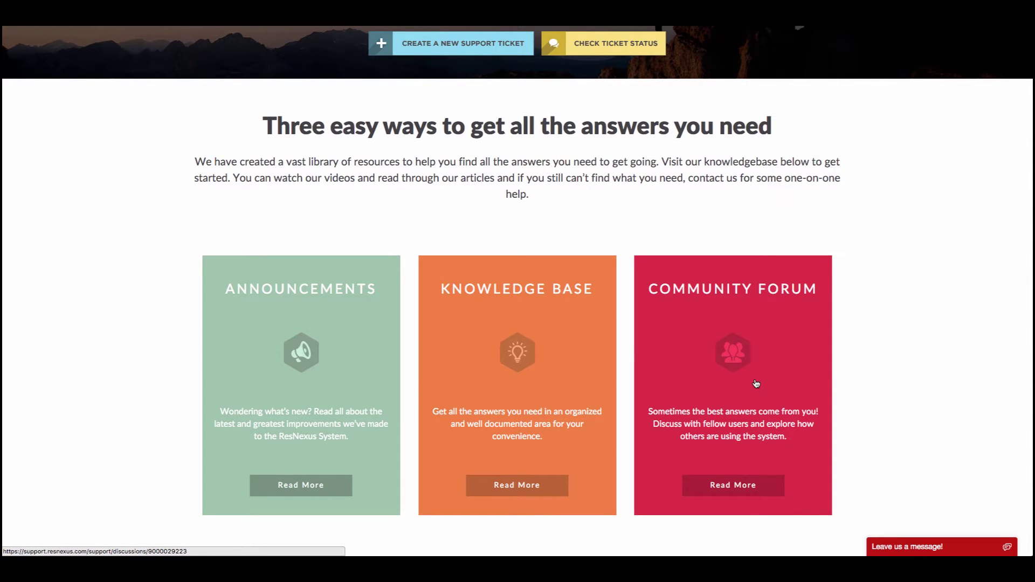
pyautogui.scroll(2, 756, 384)
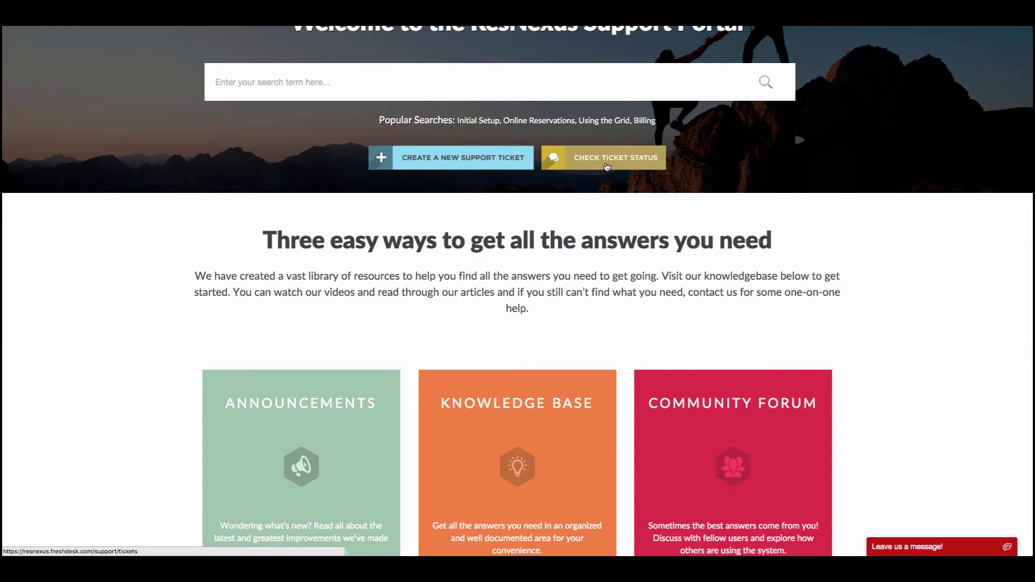
pyautogui.scroll(3, 588, 157)
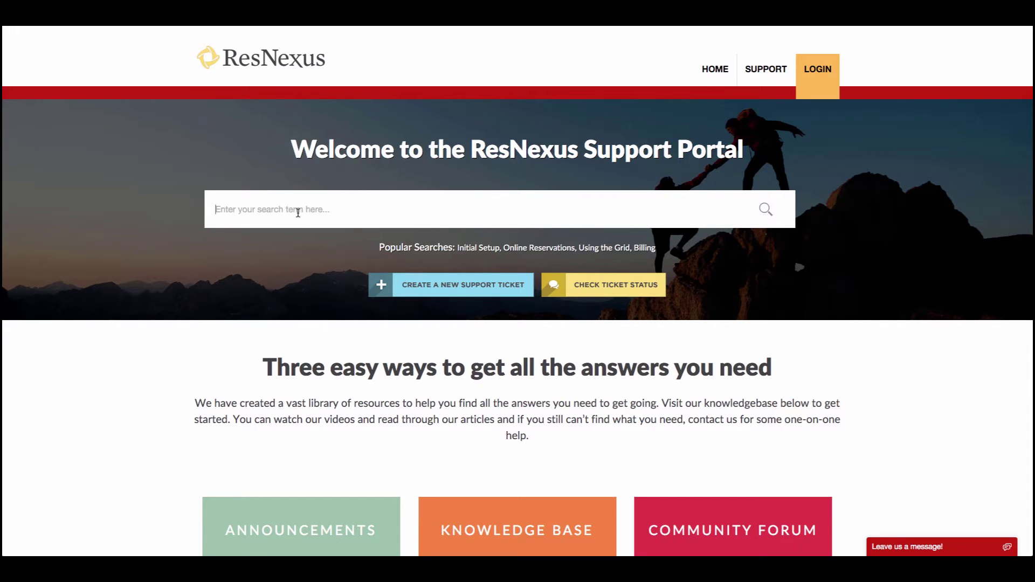
pyautogui.write('How do i setup[')
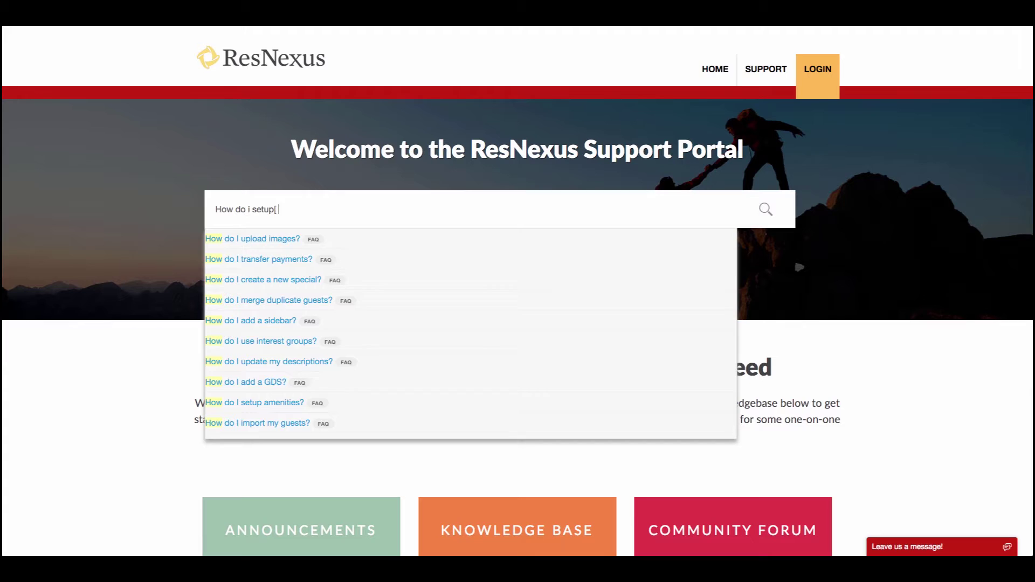
pyautogui.press('BackSpace')
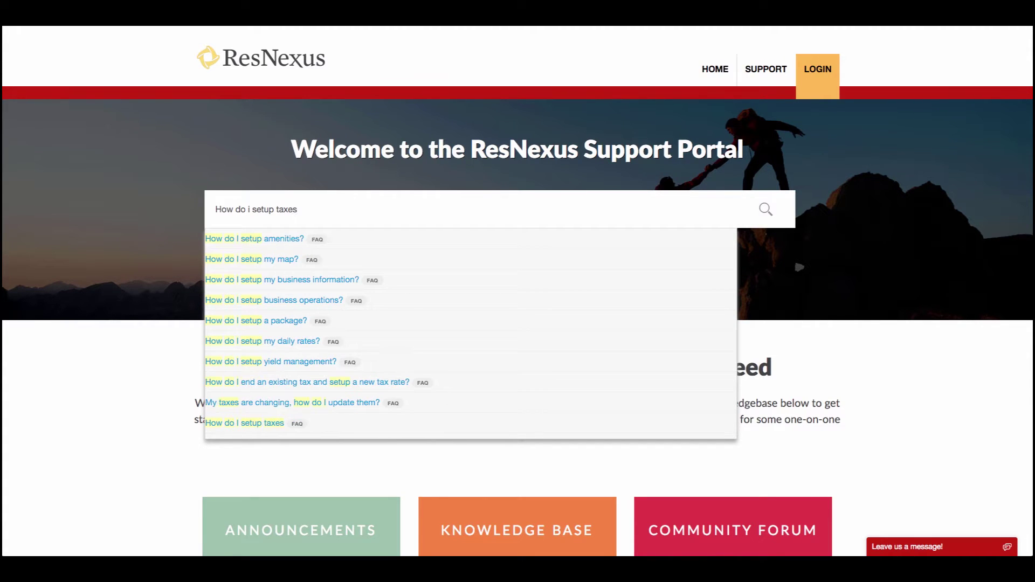
pyautogui.click(516, 423)
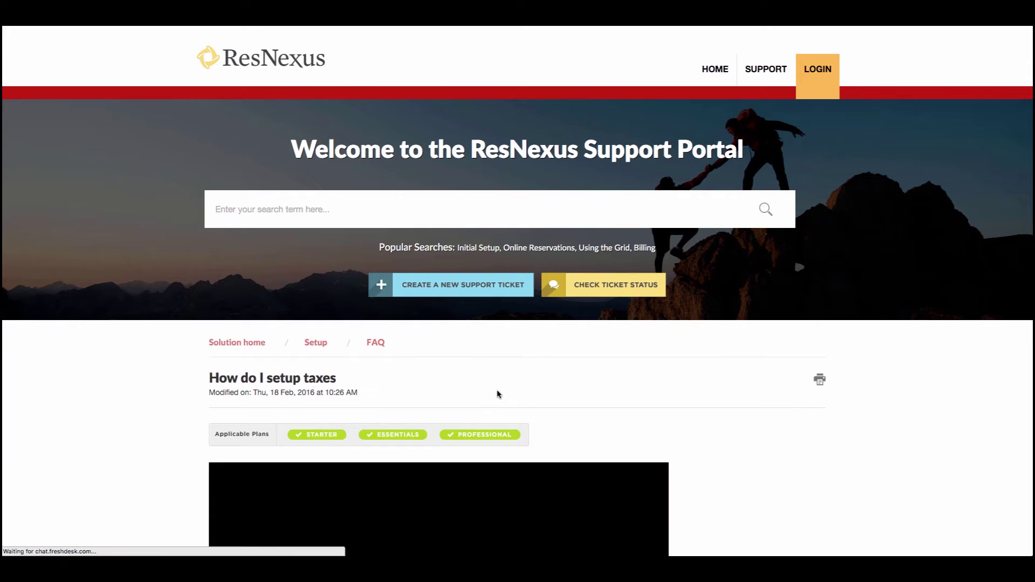
# - Read through the tax setup article's video and steps
pyautogui.scroll(-5, 475, 380)
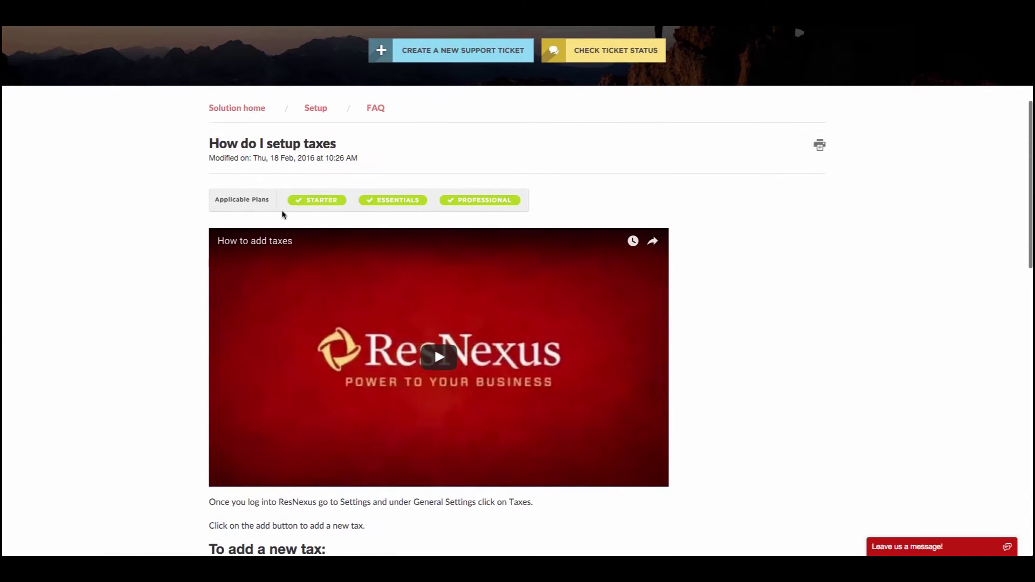
pyautogui.scroll(3, 281, 217)
pyautogui.scroll(-5, 280, 218)
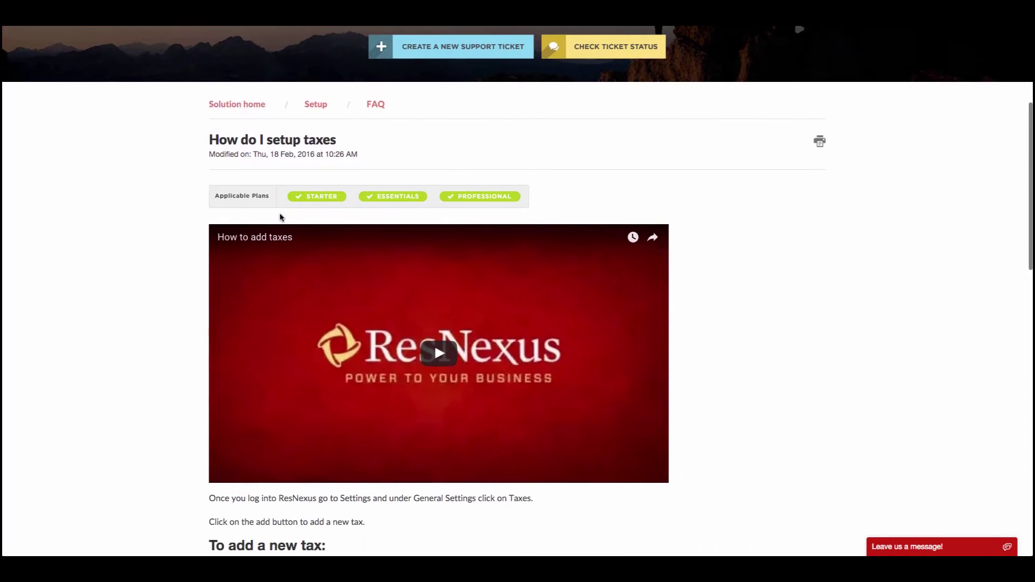
pyautogui.scroll(-1, 281, 217)
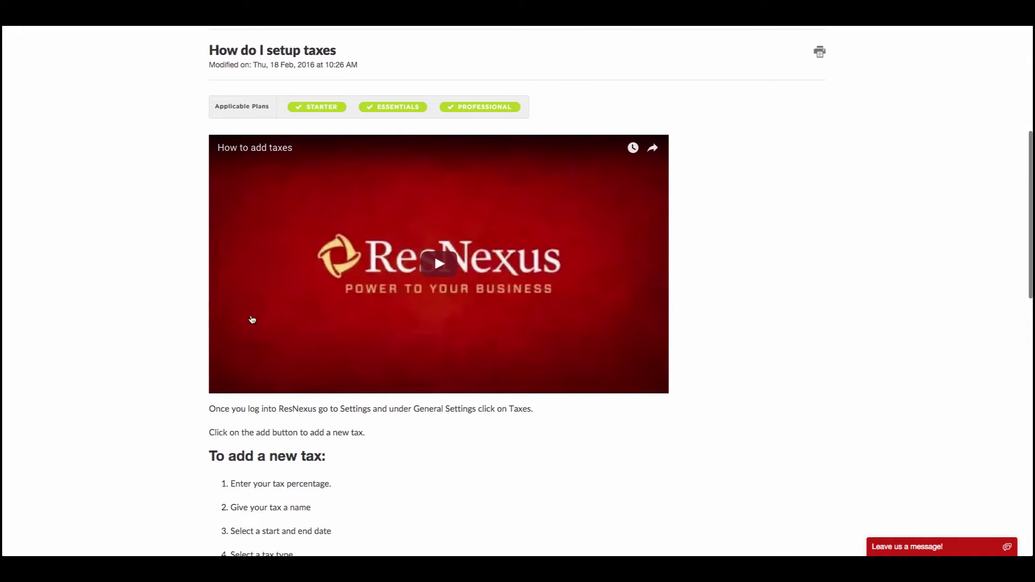
pyautogui.scroll(-1, 541, 280)
pyautogui.scroll(-2, 540, 279)
pyautogui.moveTo(209, 267); pyautogui.dragTo(432, 496)
pyautogui.scroll(-4, 432, 497)
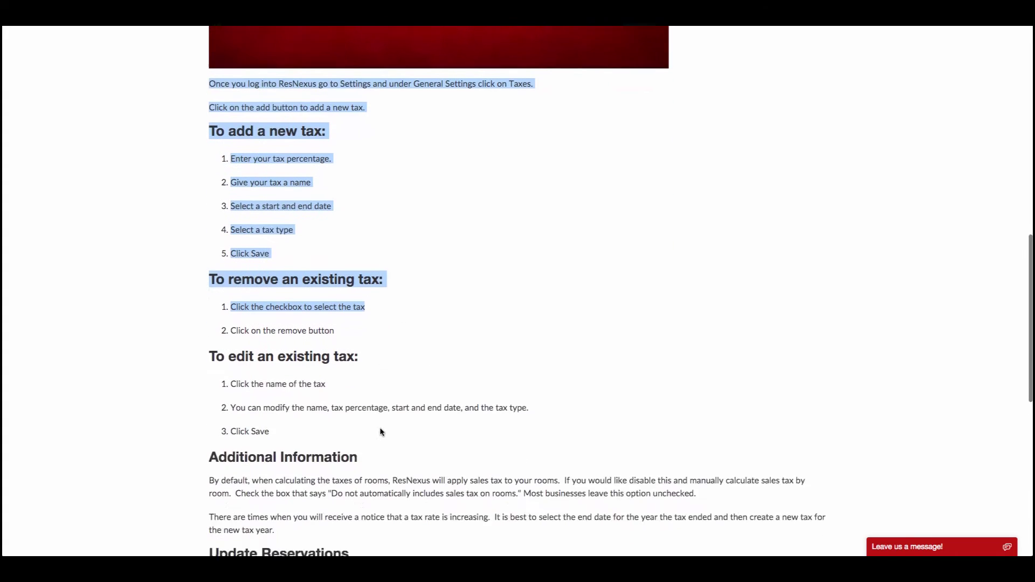
pyautogui.scroll(9, 381, 431)
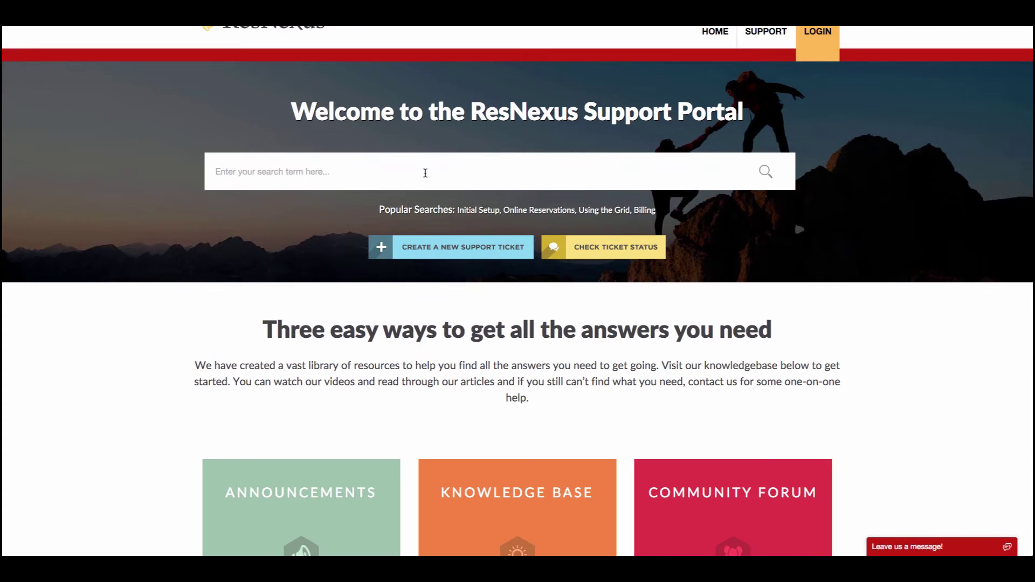
# - Browse the Knowledge Base FAQ list and read the 'How do I block out rooms?' article
pyautogui.scroll(-5, 425, 173)
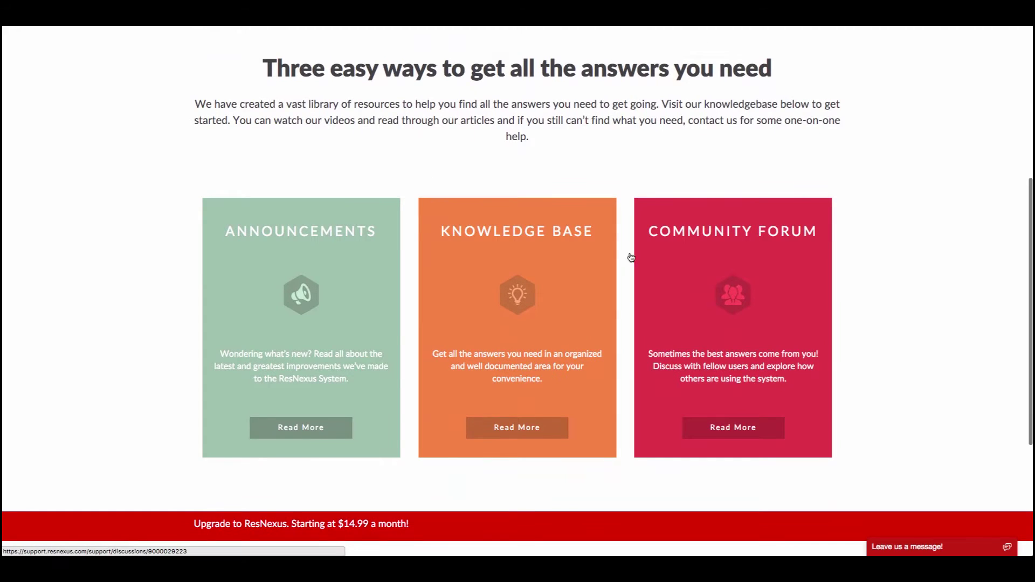
pyautogui.click(521, 433)
pyautogui.scroll(-3, 384, 354)
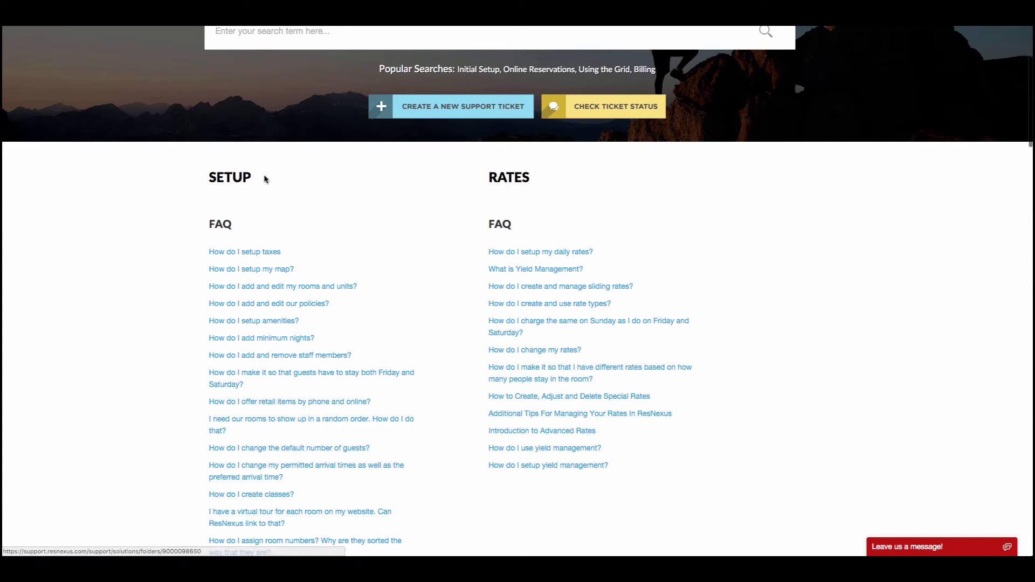
pyautogui.scroll(-8, 497, 264)
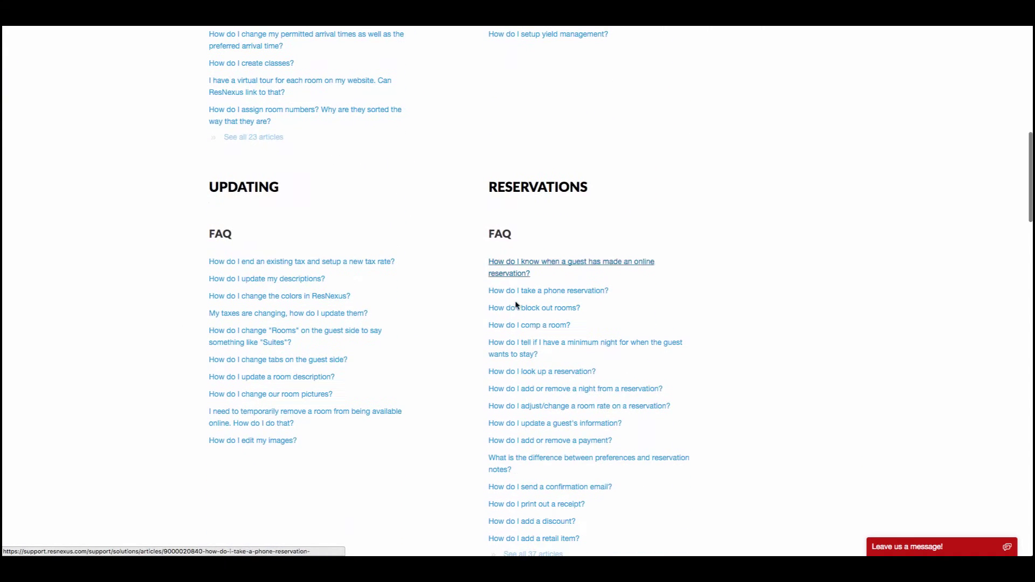
pyautogui.click(556, 313)
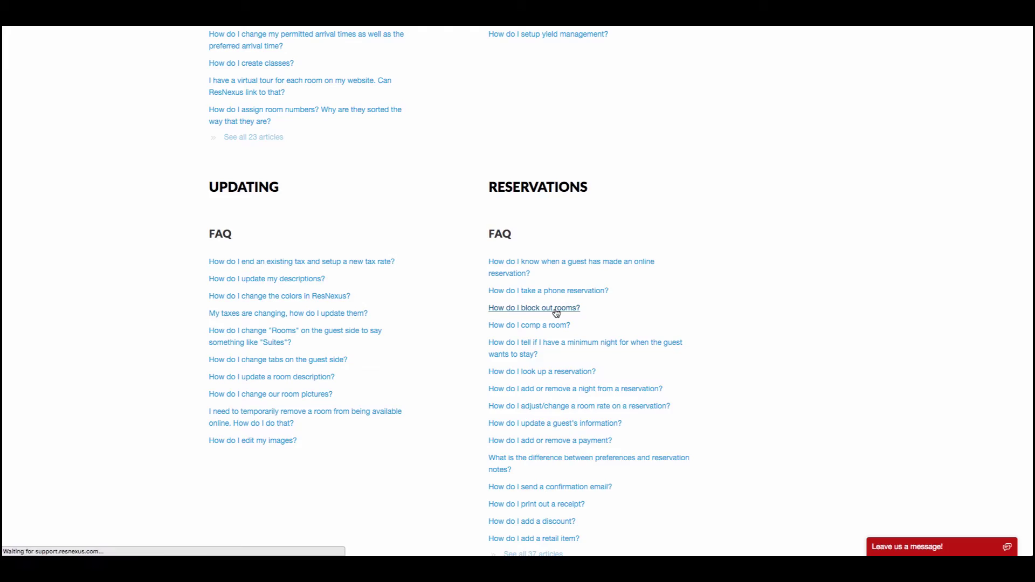
pyautogui.scroll(-8, 556, 314)
pyautogui.scroll(-15, 555, 313)
pyautogui.scroll(20, 554, 314)
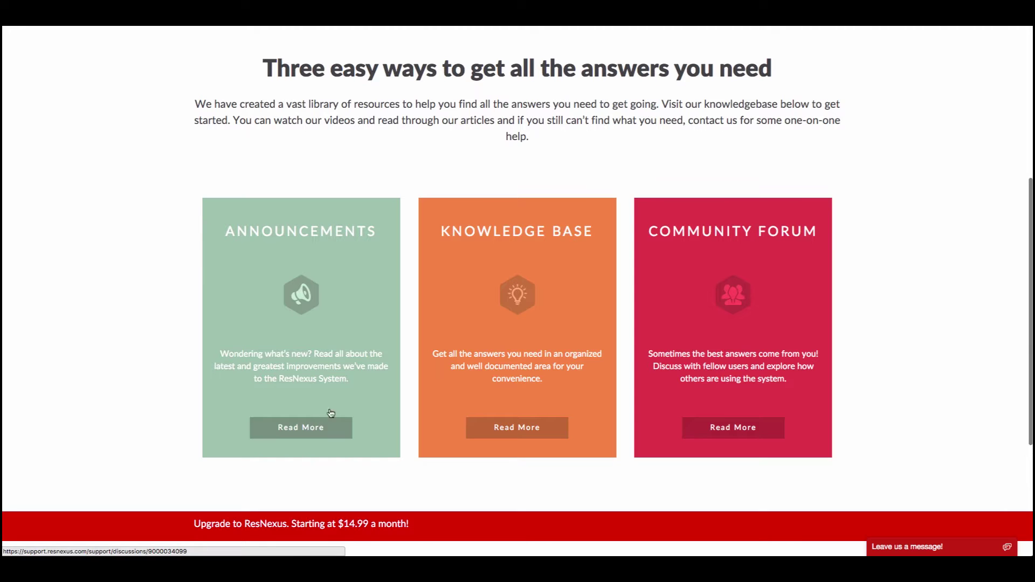
# - Open the latest announcements and read the 'You're Invited to the ResNexus Rendezvous' post
pyautogui.click(293, 430)
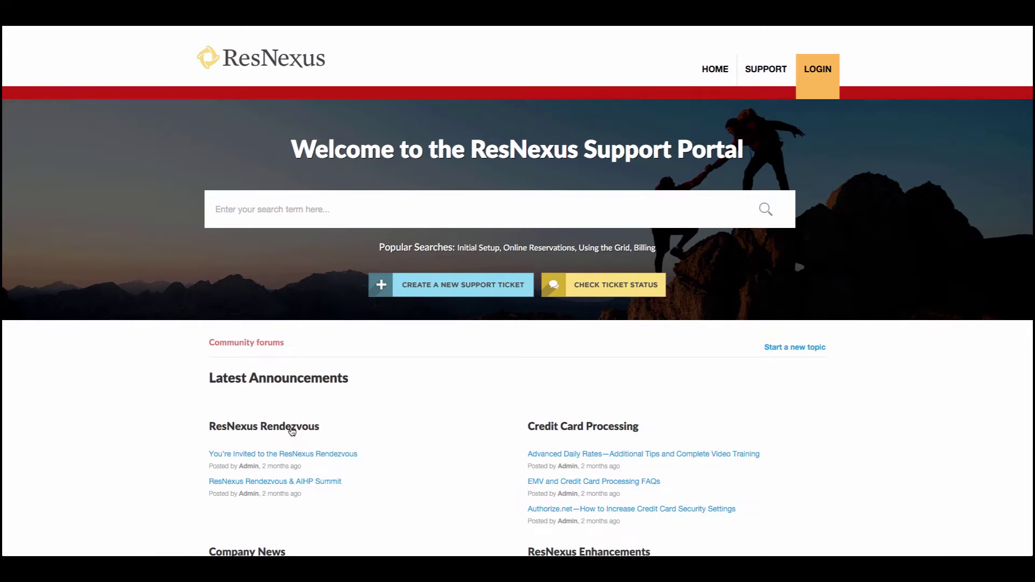
pyautogui.scroll(-4, 342, 396)
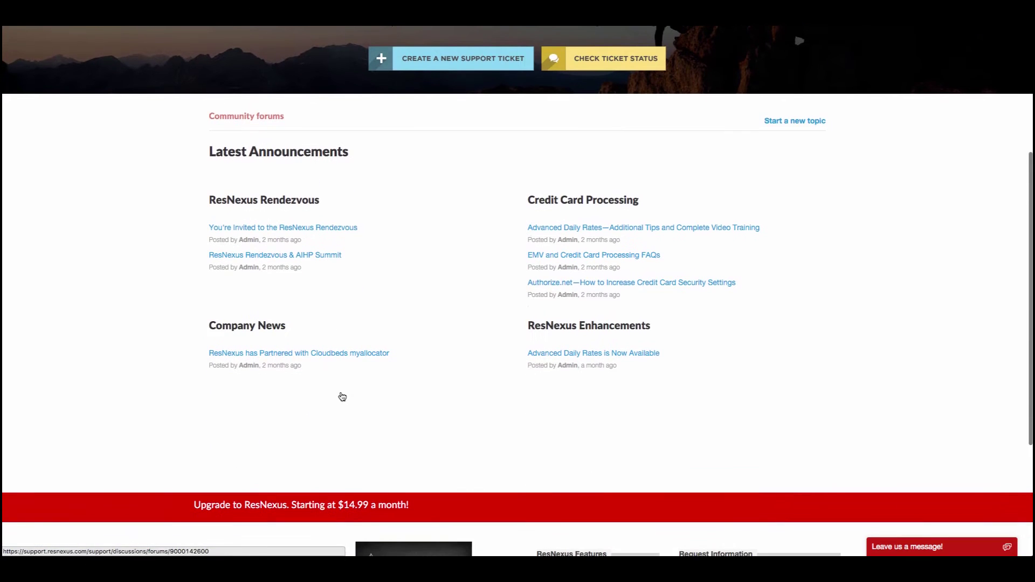
pyautogui.scroll(2, 342, 396)
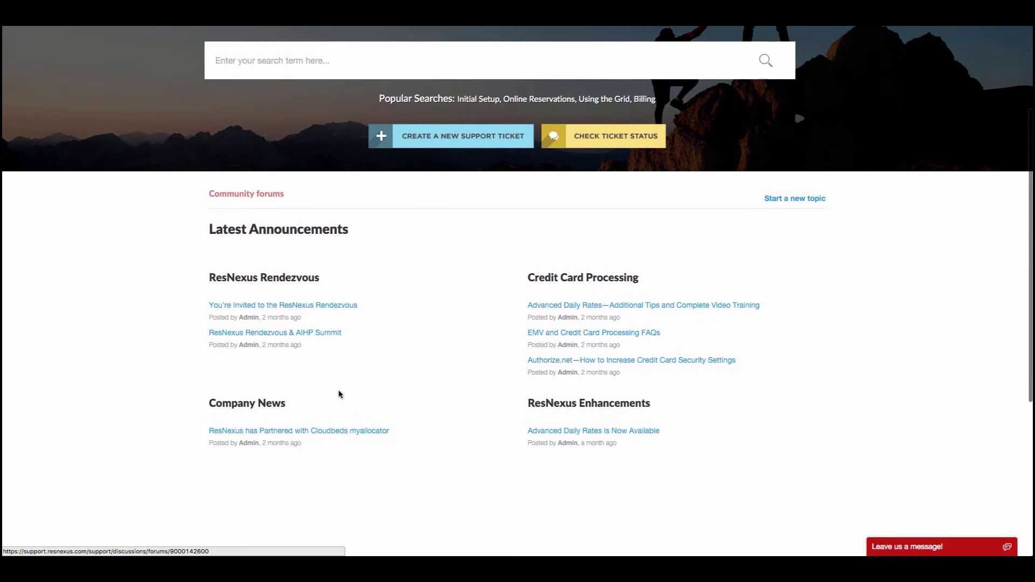
pyautogui.click(291, 306)
pyautogui.scroll(-6, 415, 315)
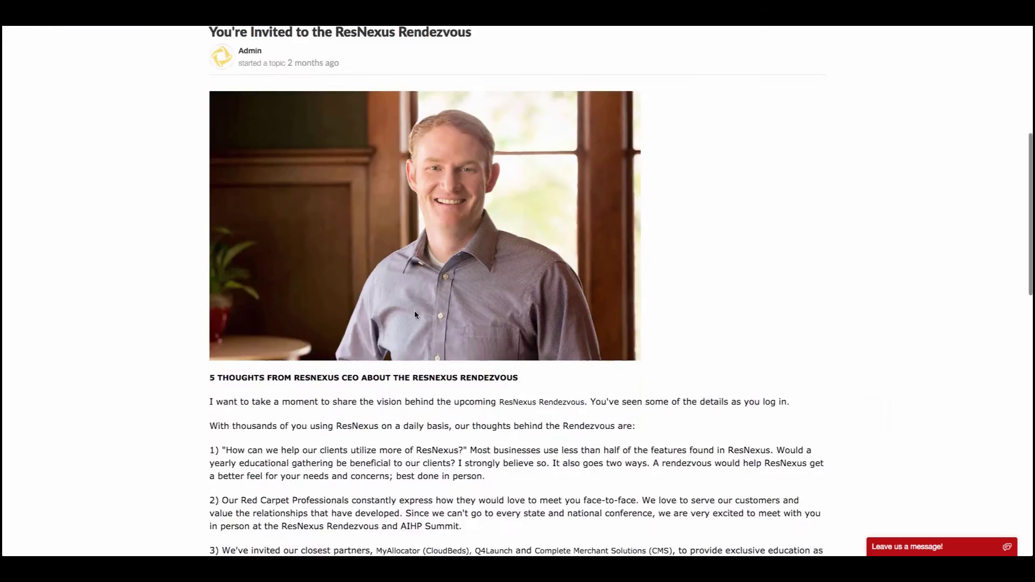
pyautogui.scroll(-12, 415, 315)
pyautogui.scroll(15, 415, 315)
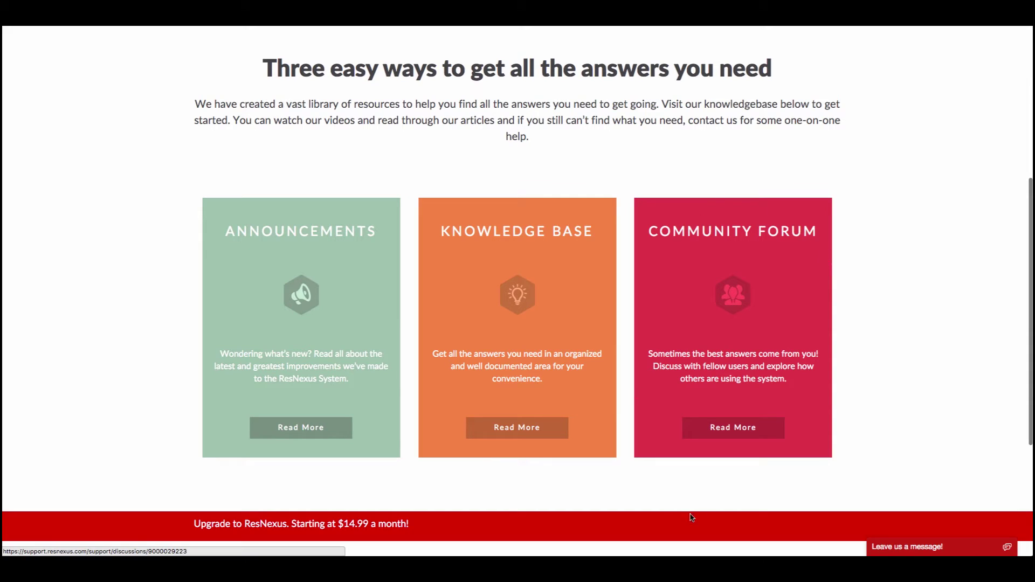
# - Post forum topic 'This is my title' with message 'This is my message', answering the captcha with 6
pyautogui.click(733, 428)
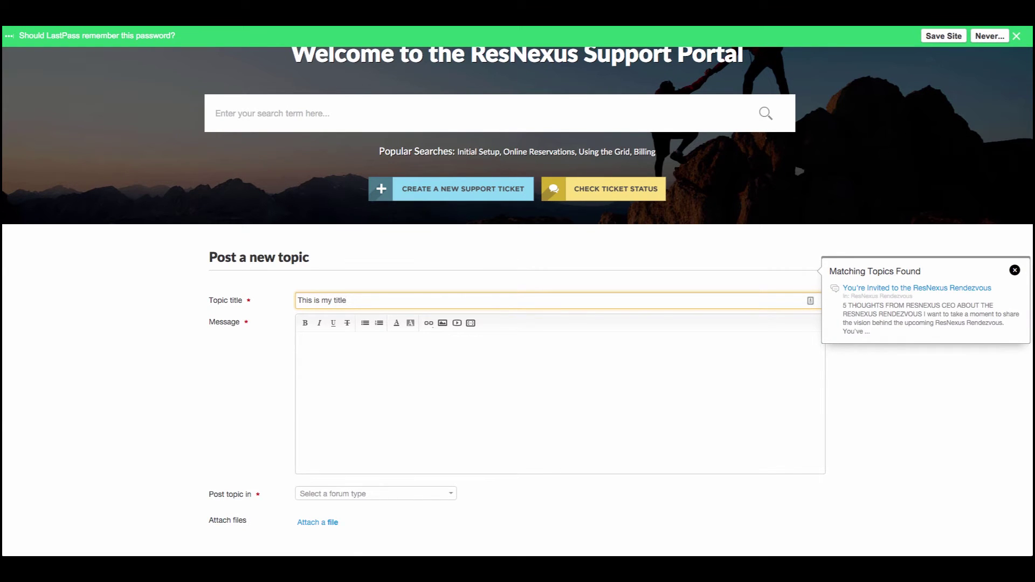
pyautogui.click(330, 368)
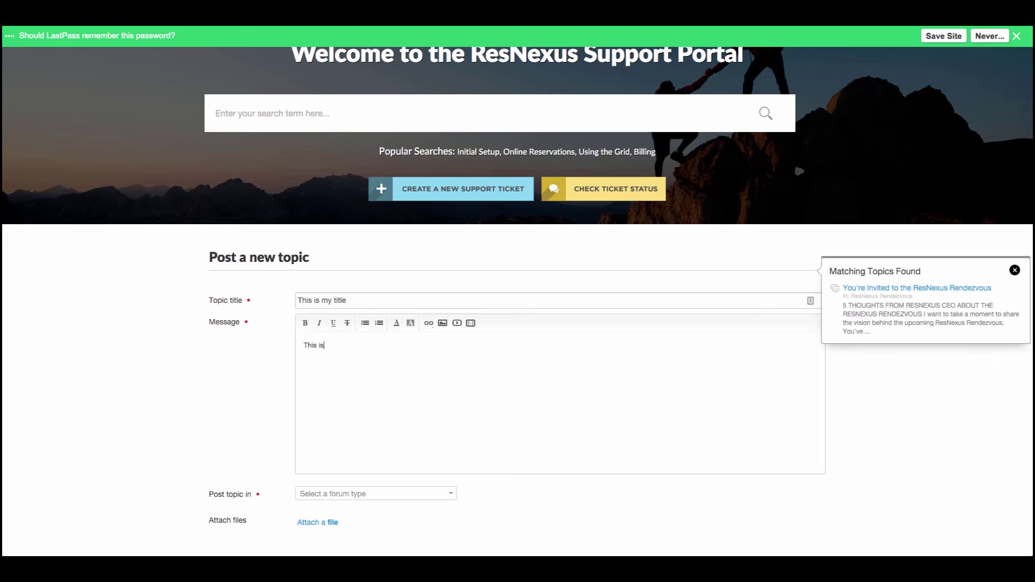
pyautogui.scroll(-3, 327, 388)
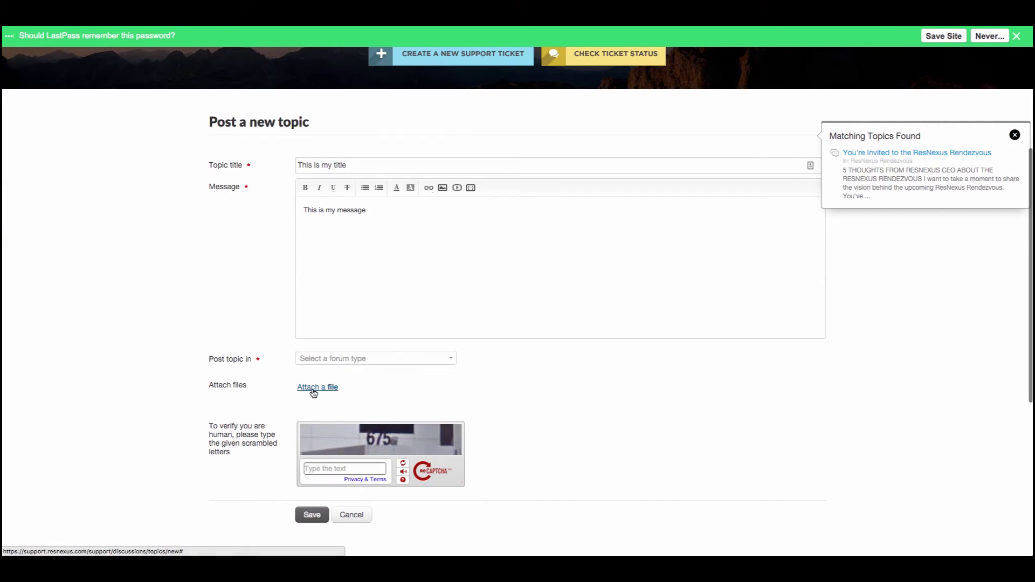
pyautogui.scroll(-1, 312, 389)
pyautogui.click(322, 412)
pyautogui.write('675')
pyautogui.click(317, 456)
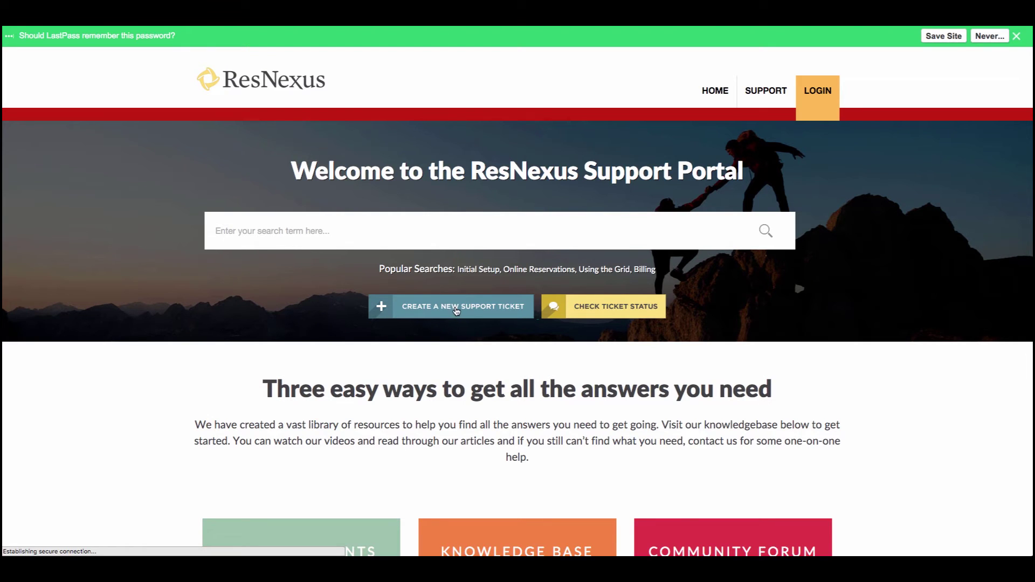
# - Create a ticket using the suggested subject 'This is just a test' and description 'This is my description'
pyautogui.click(456, 311)
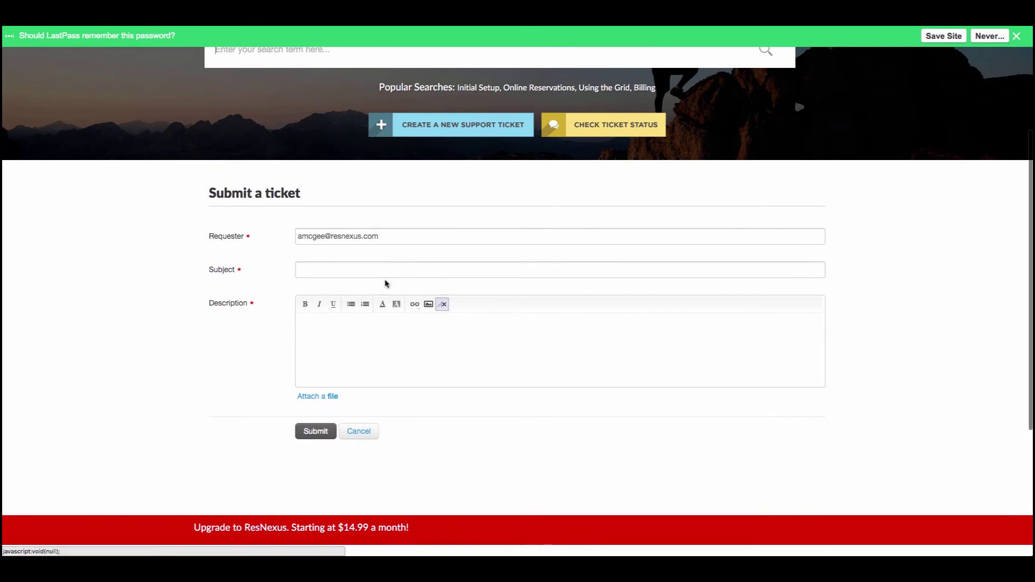
pyautogui.click(329, 264)
pyautogui.write('This')
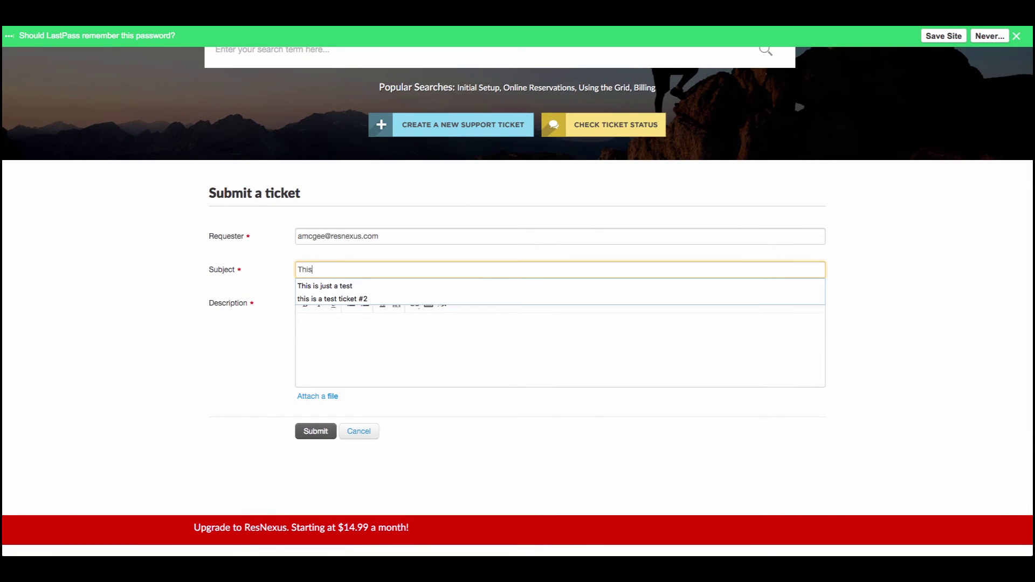
pyautogui.press('Down')
pyautogui.press('Return')
pyautogui.click(365, 331)
pyautogui.write('This is my description')
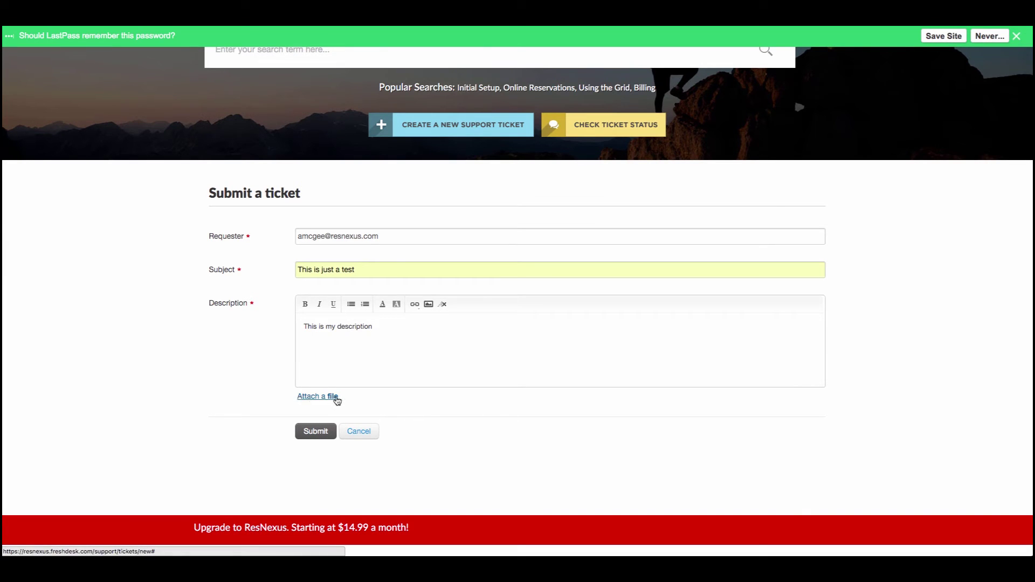
pyautogui.click(316, 431)
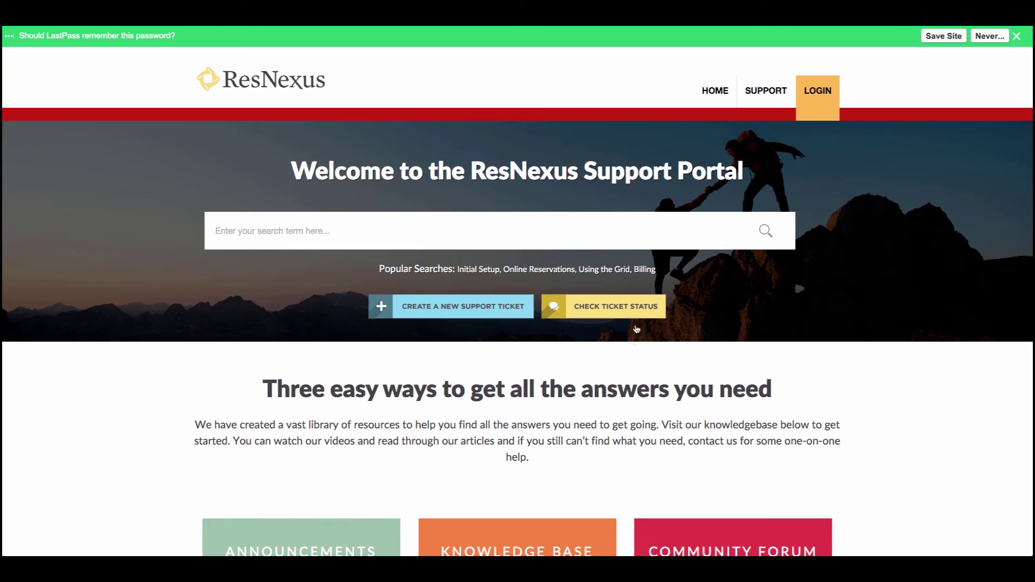
# - View the Open or Pending list showing tickets #1854 and #1848
pyautogui.click(607, 307)
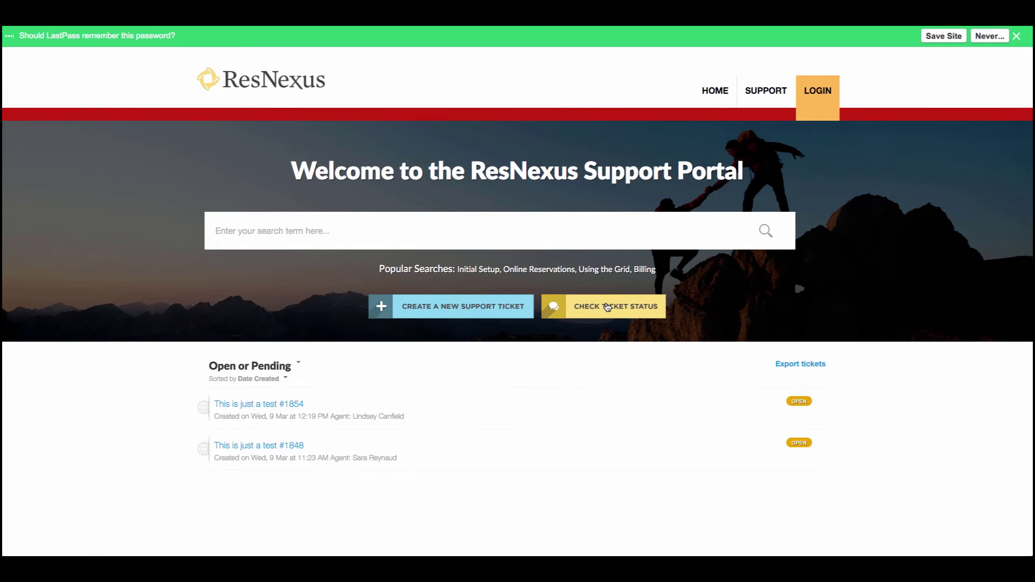
pyautogui.scroll(-2, 607, 307)
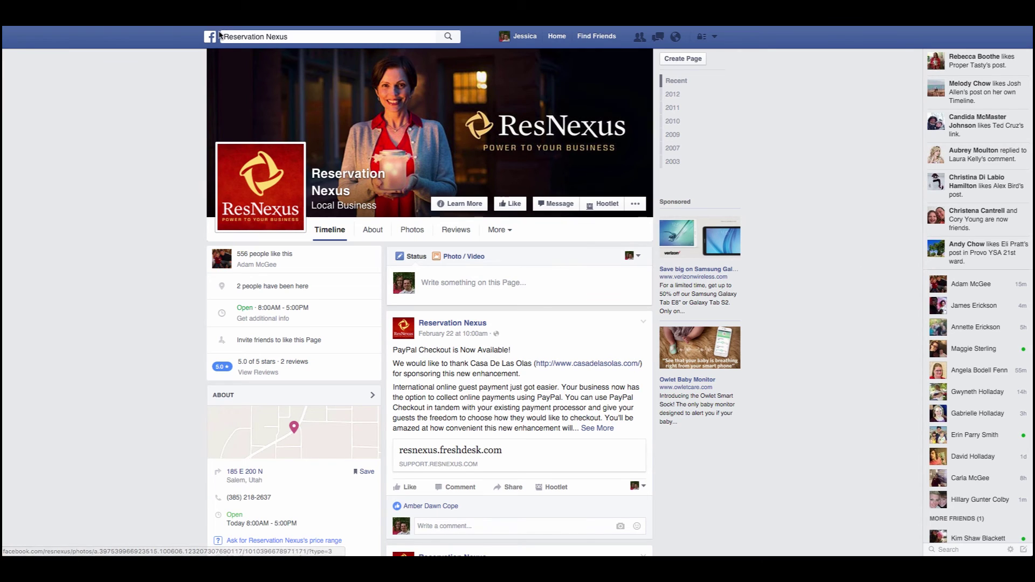
# - Message the Reservation Nexus Facebook page and begin typing the support question
pyautogui.click(557, 204)
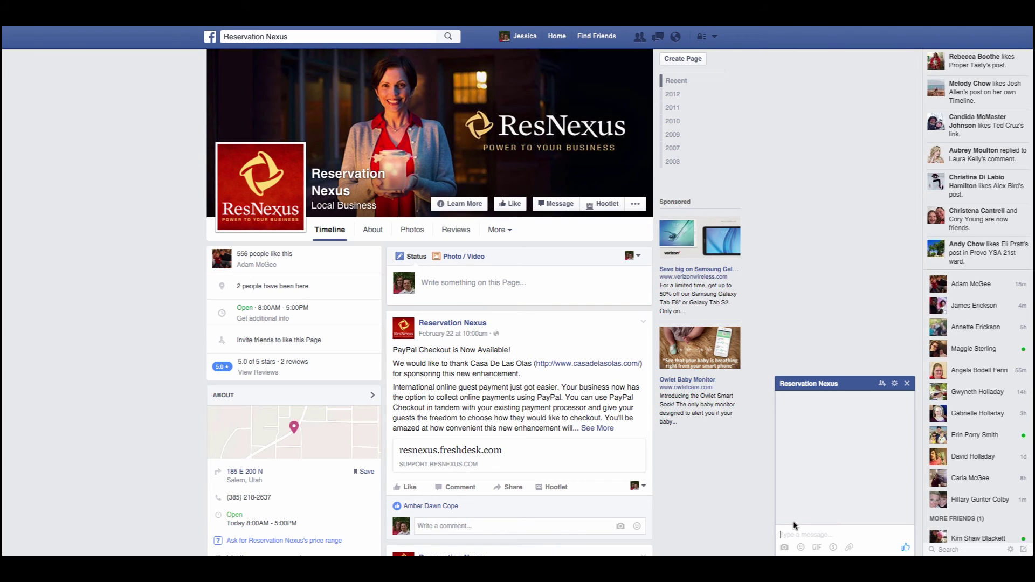
pyautogui.write('This is my support question...')
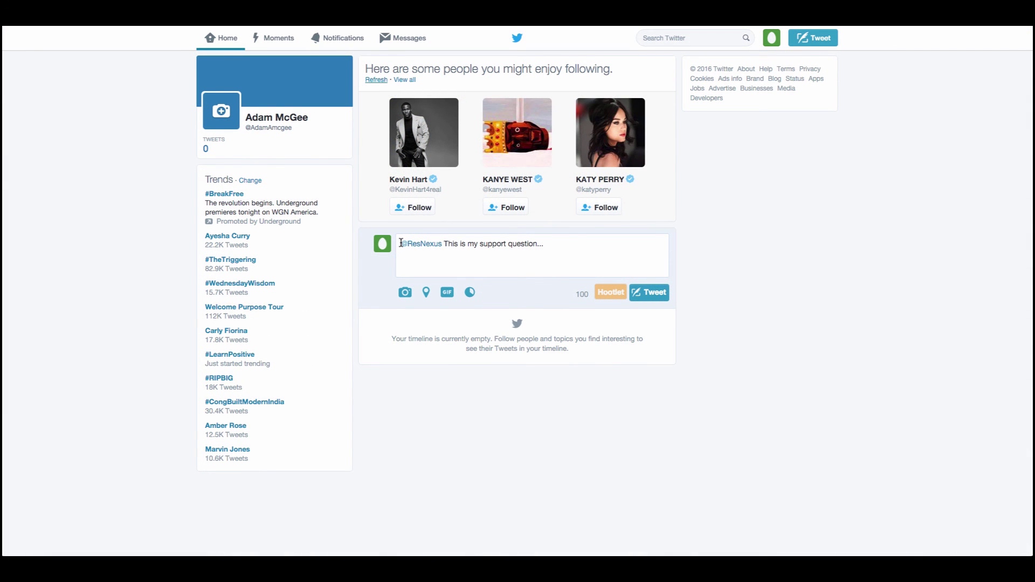
pyautogui.moveTo(401, 243); pyautogui.dragTo(548, 244)
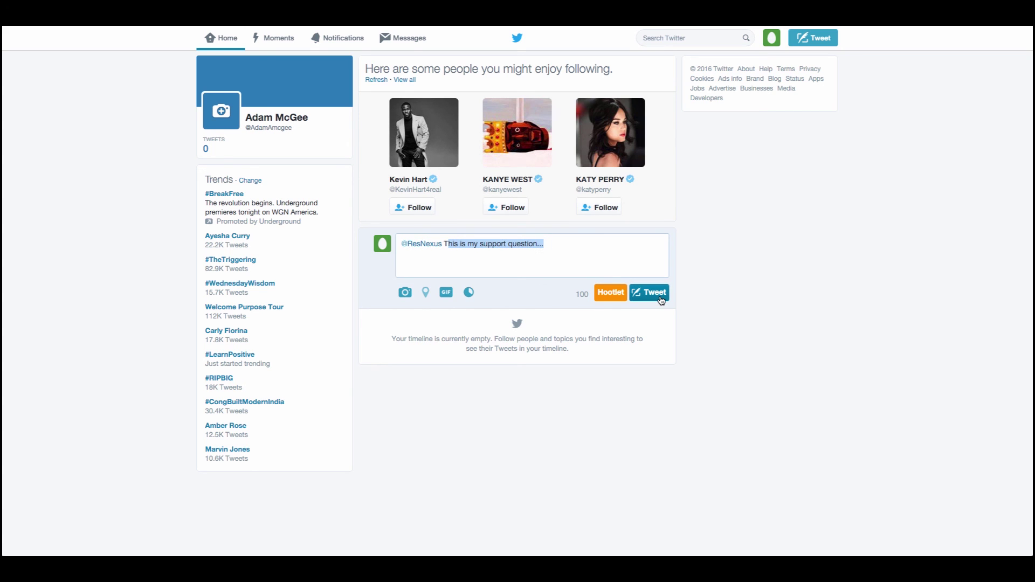